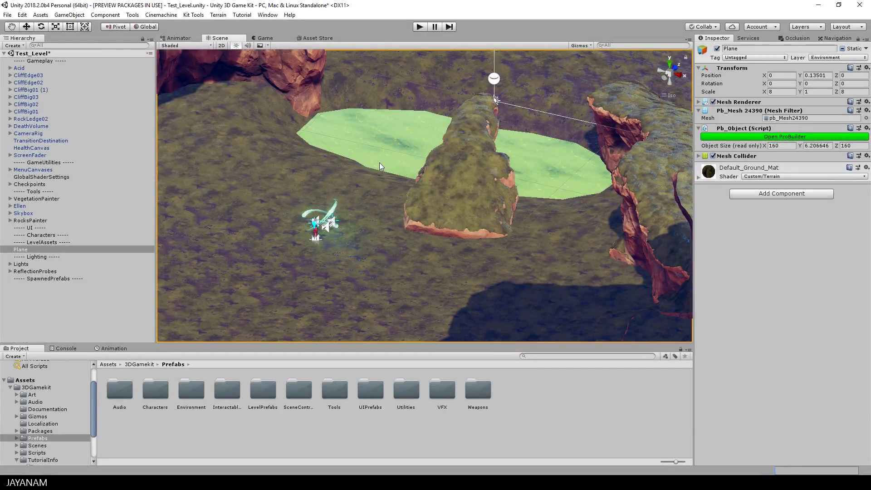
Delete RockLedge02 from the green pool and face the Scene camera toward the pool
{"action": "left_click", "coordinate": [458, 186]}
{"action": "scroll", "coordinate": [470, 204], "scroll_direction": "up", "scroll_amount": 2}
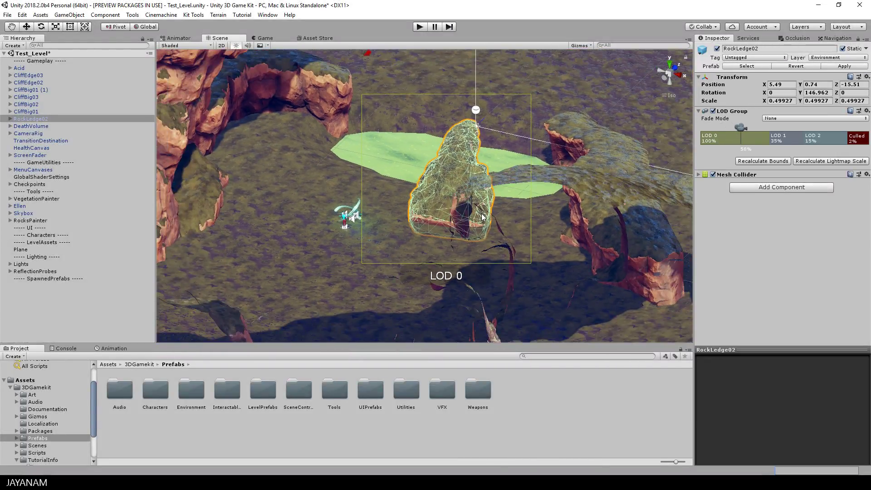
{"action": "key", "text": "Delete"}
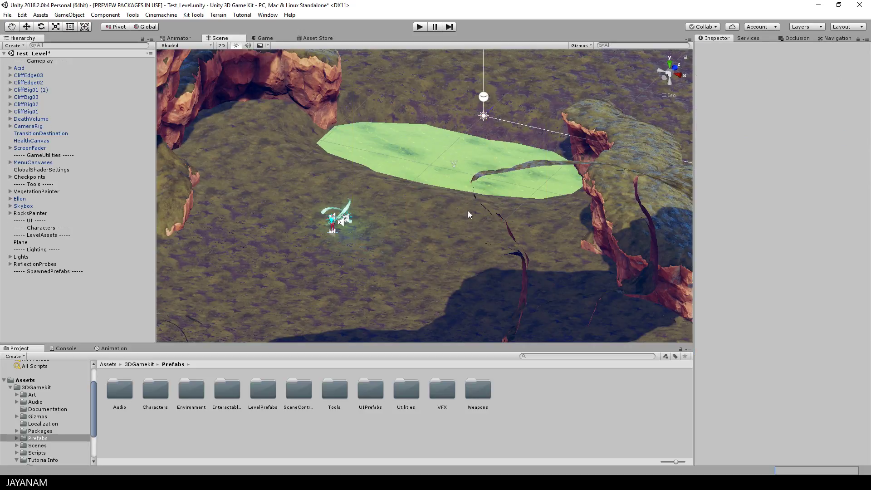
{"action": "scroll", "coordinate": [467, 210], "scroll_direction": "up", "scroll_amount": 1}
{"action": "right_click_drag", "start_coordinate": [438, 185], "coordinate": [482, 196]}
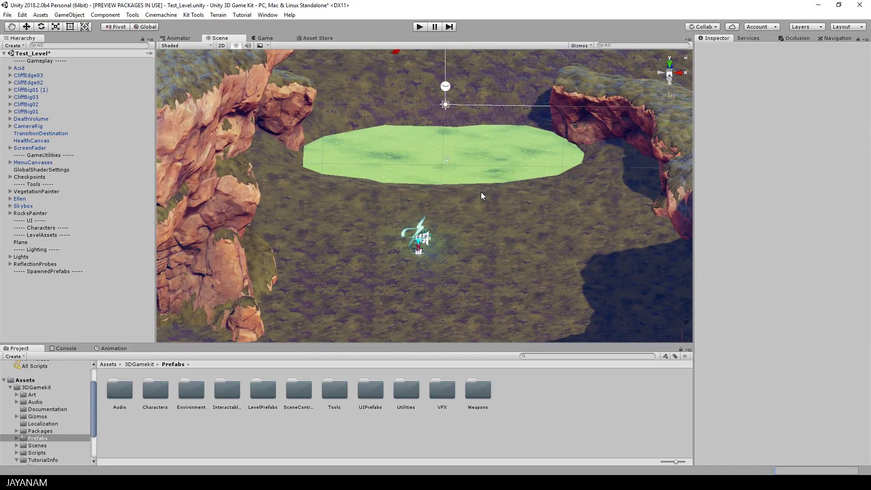
Drag the MovingPlatform prefab from Assets > 3DGamekit > Prefabs > Interactables into the level before the pool
{"action": "left_click", "coordinate": [35, 388]}
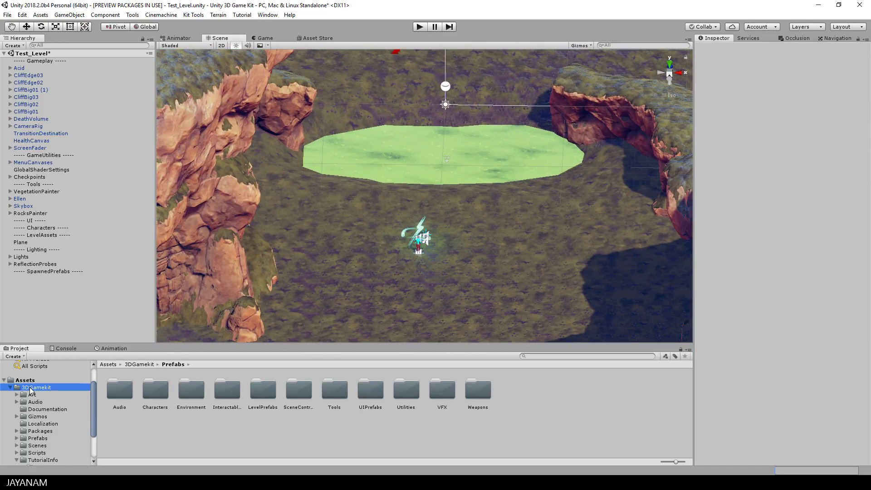
{"action": "left_click", "coordinate": [38, 439]}
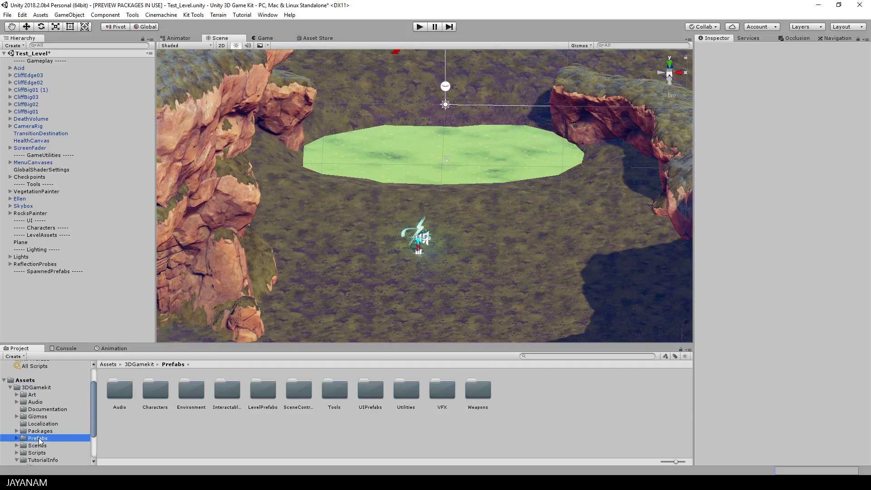
{"action": "double_click", "coordinate": [226, 391]}
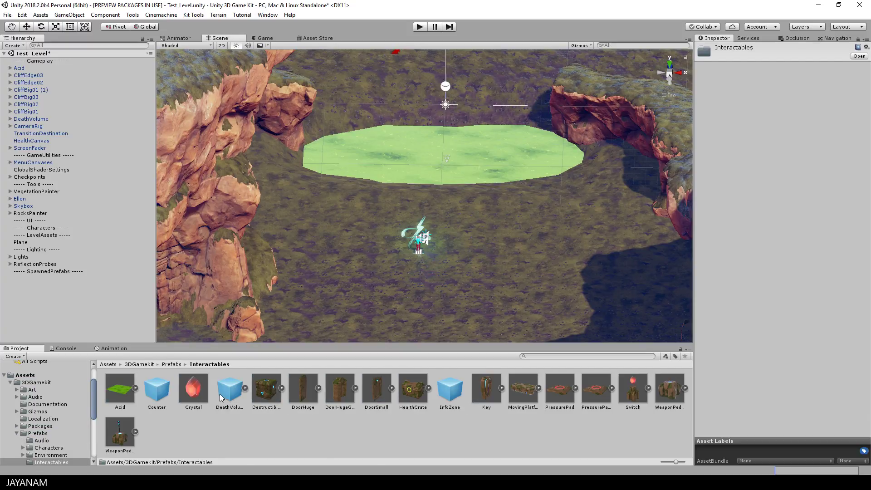
{"action": "left_click", "coordinate": [524, 391]}
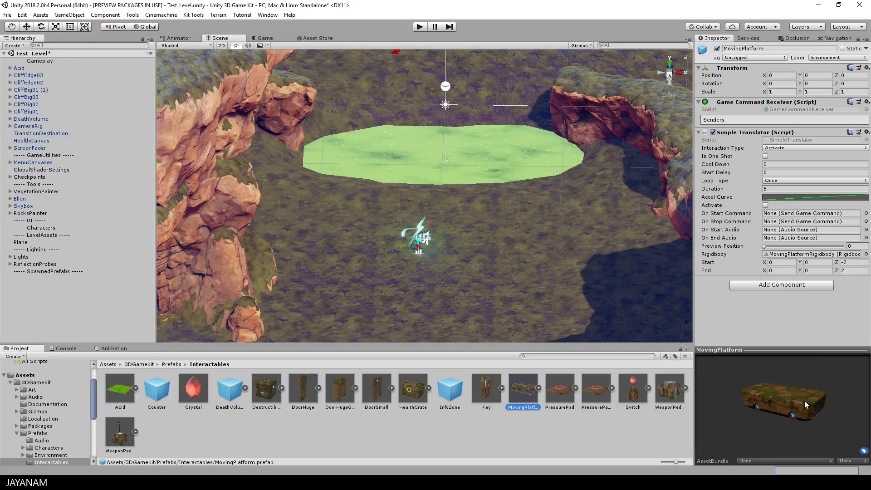
{"action": "mouse_move", "coordinate": [805, 401]}
{"action": "left_mouse_down"}
{"action": "mouse_move", "coordinate": [700, 405]}
{"action": "mouse_move", "coordinate": [771, 409]}
{"action": "mouse_move", "coordinate": [749, 405]}
{"action": "left_mouse_up"}
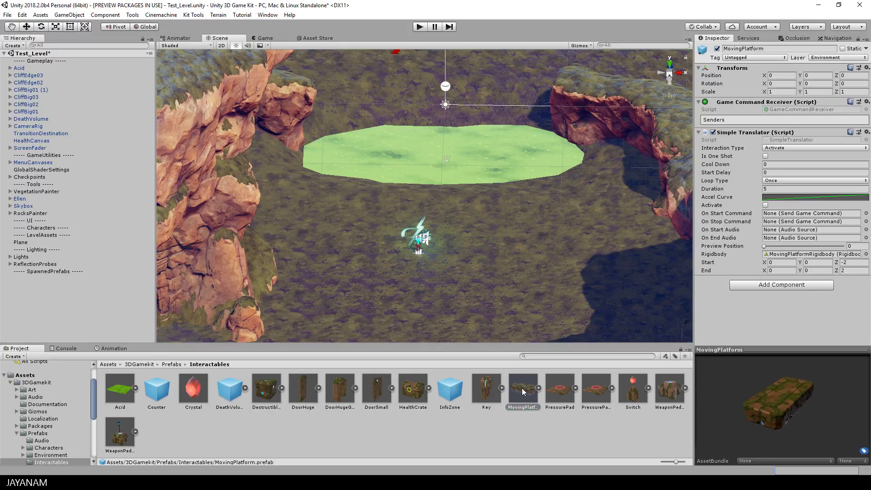
{"action": "left_click_drag", "start_coordinate": [523, 391], "coordinate": [442, 193]}
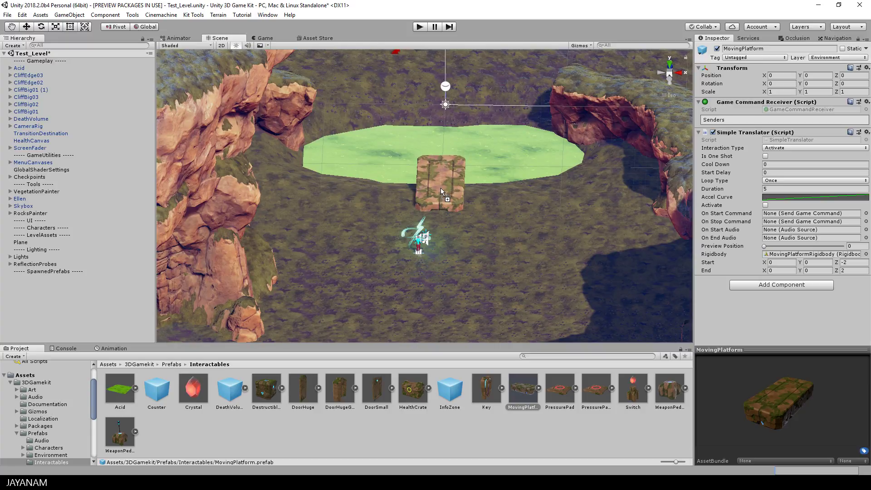
Drag the platform's End handle along Z across the pool to End Z 15.90202
{"action": "left_click_drag", "start_coordinate": [440, 187], "coordinate": [441, 191]}
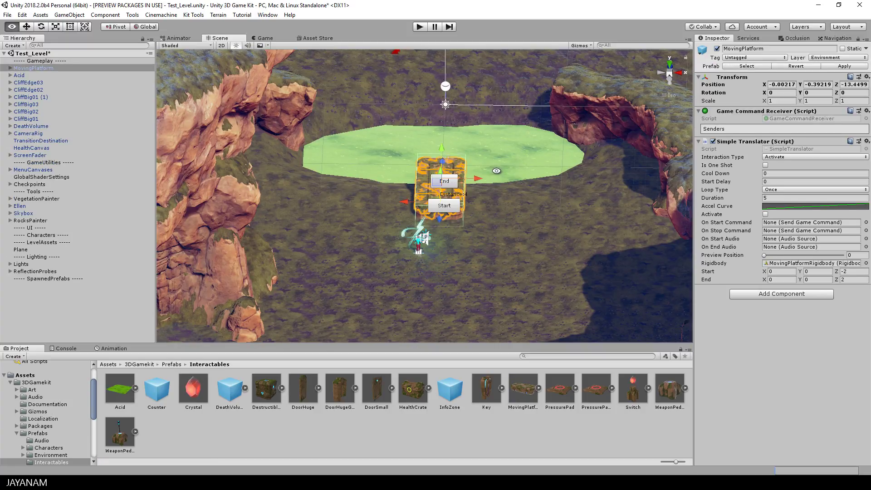
{"action": "left_click_drag", "start_coordinate": [496, 171], "coordinate": [560, 168], "text": "alt"}
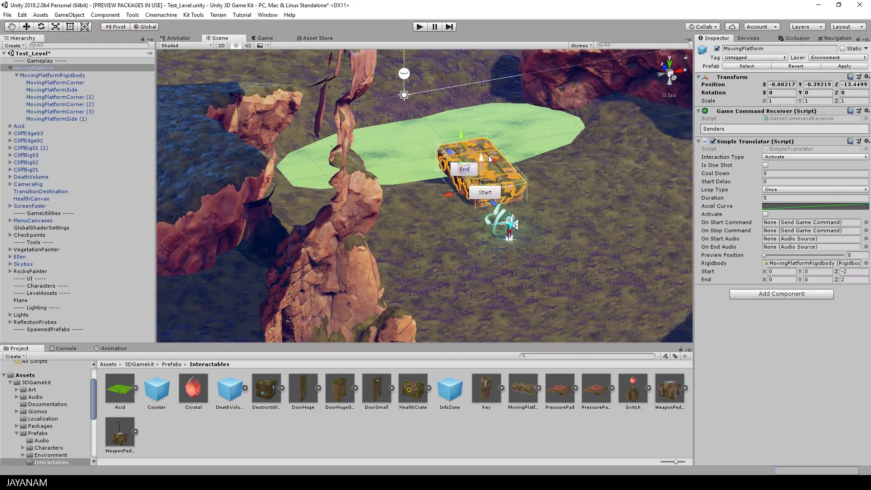
{"action": "mouse_move", "coordinate": [488, 155]}
{"action": "left_mouse_down", "text": "alt"}
{"action": "mouse_move", "coordinate": [352, 167]}
{"action": "mouse_move", "coordinate": [360, 170]}
{"action": "mouse_move", "coordinate": [373, 155]}
{"action": "left_mouse_up", "text": "alt"}
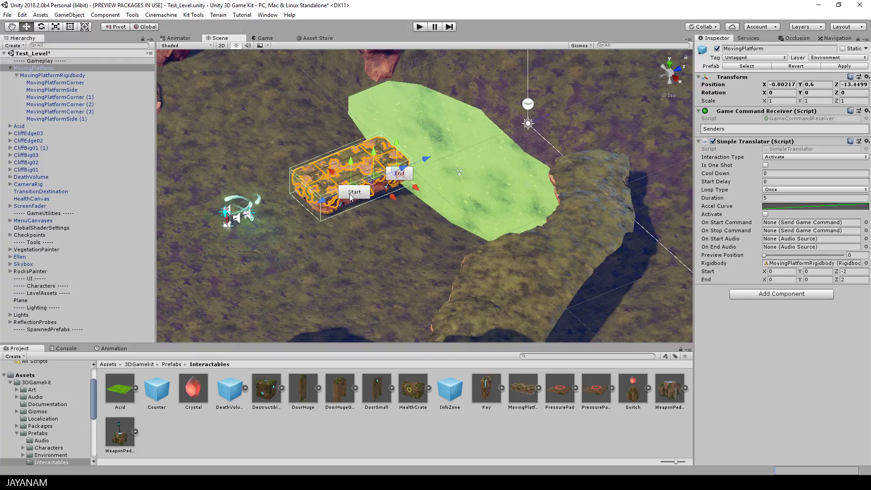
{"action": "right_click_drag", "start_coordinate": [538, 205], "coordinate": [504, 185]}
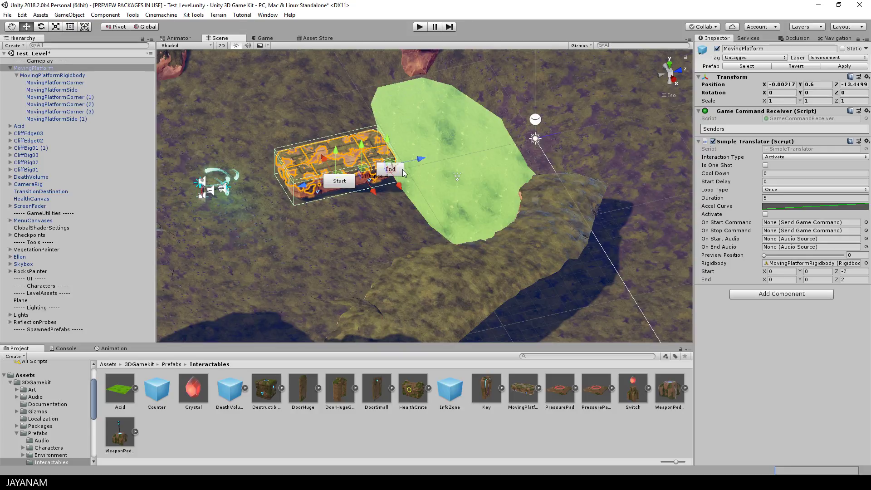
{"action": "mouse_move", "coordinate": [421, 157]}
{"action": "left_mouse_down"}
{"action": "mouse_move", "coordinate": [464, 136]}
{"action": "mouse_move", "coordinate": [593, 115]}
{"action": "left_mouse_up"}
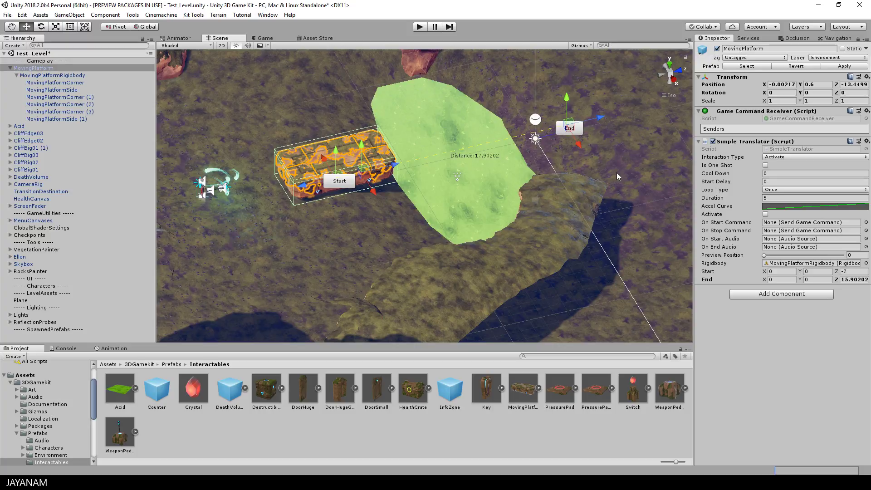
{"action": "right_click_drag", "start_coordinate": [617, 173], "coordinate": [508, 197]}
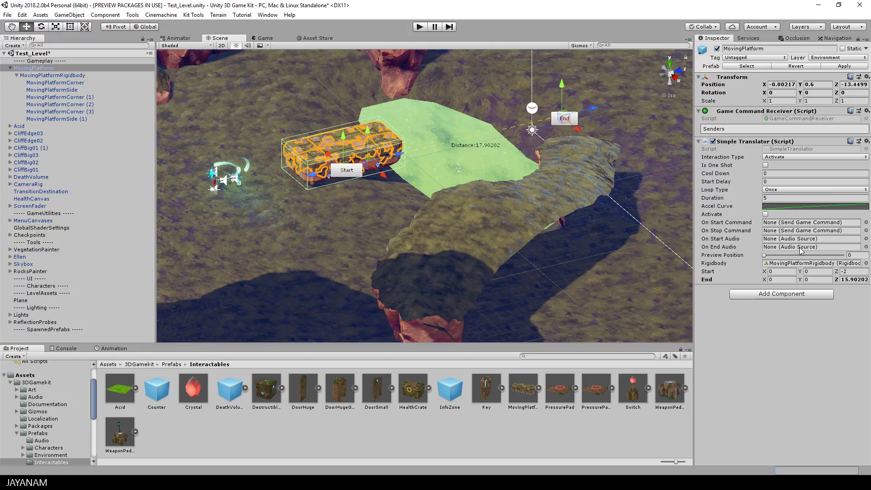
Scrub the Preview Position slider and pull the End handle back to End Z 14.04568
{"action": "left_click_drag", "start_coordinate": [765, 256], "coordinate": [850, 250]}
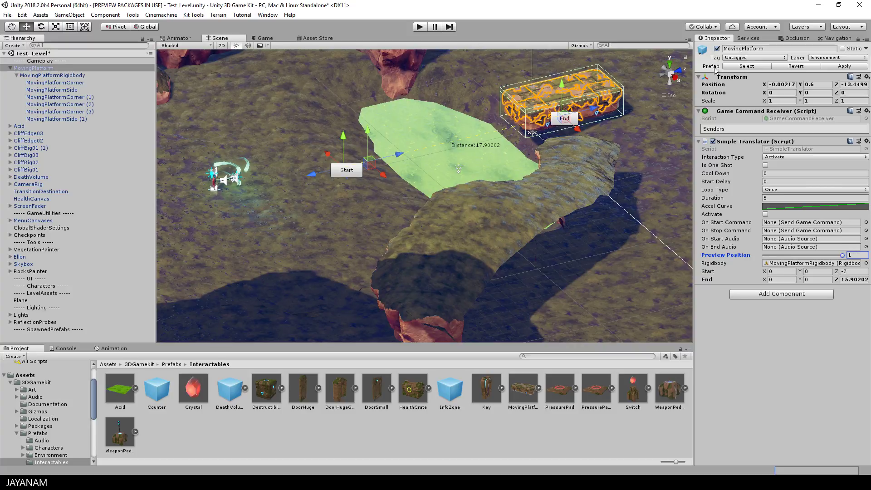
{"action": "left_click_drag", "start_coordinate": [599, 112], "coordinate": [572, 118]}
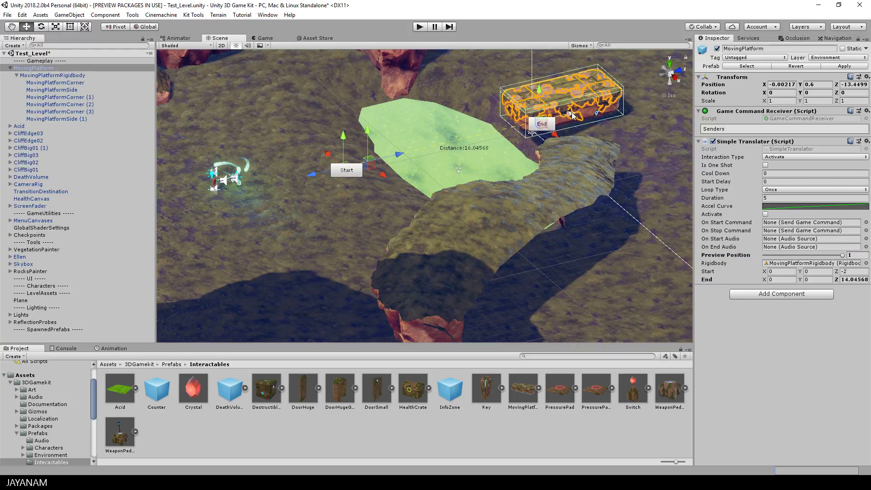
{"action": "mouse_move", "coordinate": [843, 256]}
{"action": "left_mouse_down"}
{"action": "mouse_move", "coordinate": [850, 256]}
{"action": "mouse_move", "coordinate": [756, 256]}
{"action": "mouse_move", "coordinate": [849, 256]}
{"action": "mouse_move", "coordinate": [764, 256]}
{"action": "mouse_move", "coordinate": [783, 257]}
{"action": "left_mouse_up"}
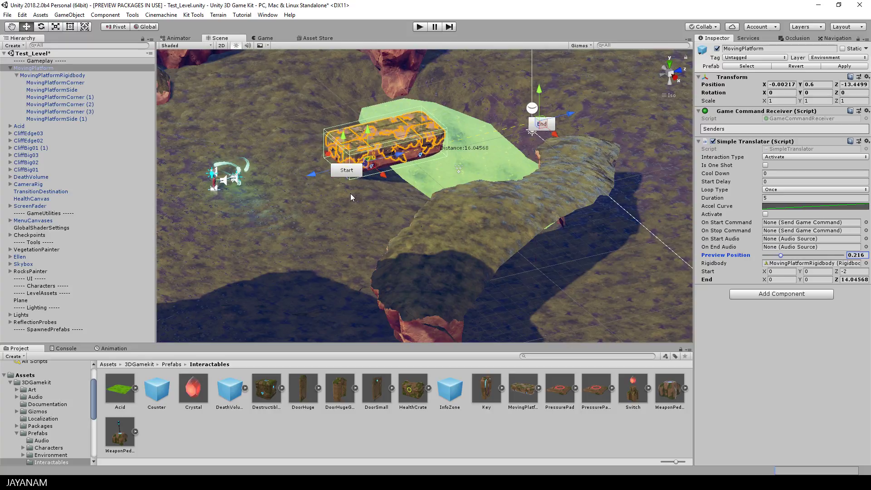
Move Start to X 1.501758, Z -0.28291 and End to Z 12.96571, then preview the path
{"action": "left_click_drag", "start_coordinate": [312, 178], "coordinate": [510, 131]}
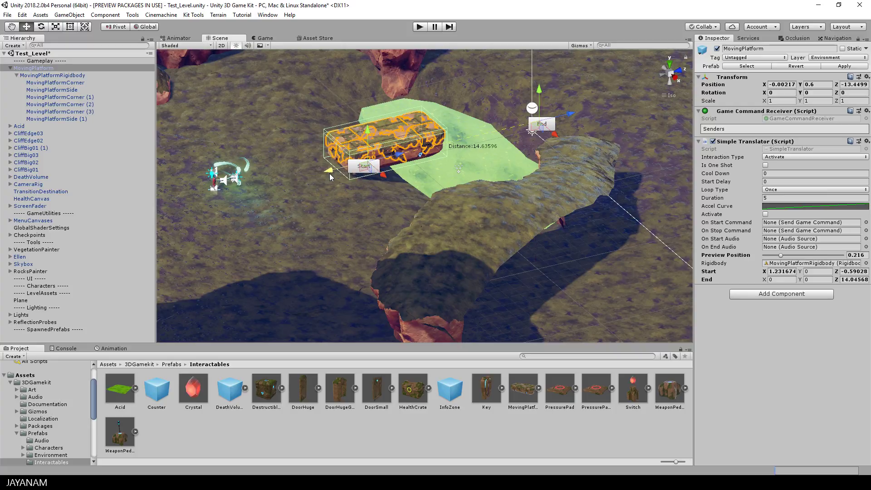
{"action": "left_click_drag", "start_coordinate": [570, 114], "coordinate": [598, 159]}
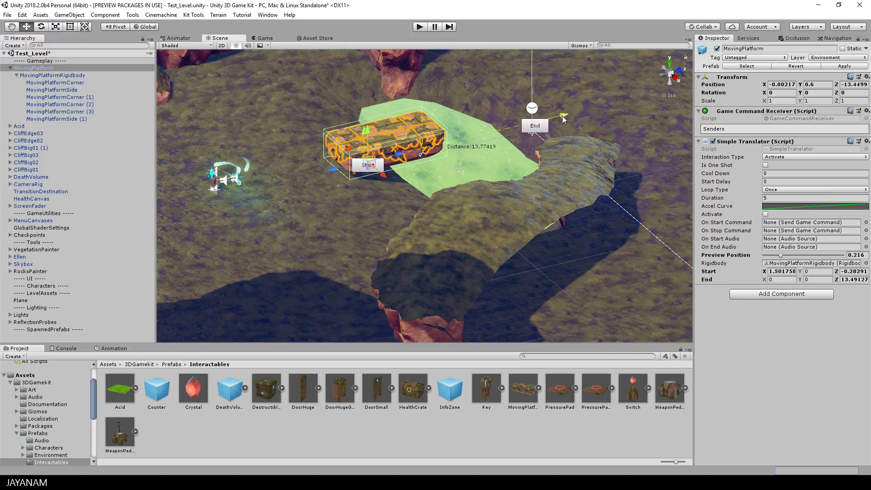
{"action": "mouse_move", "coordinate": [783, 256]}
{"action": "left_mouse_down"}
{"action": "mouse_move", "coordinate": [849, 255]}
{"action": "mouse_move", "coordinate": [764, 255]}
{"action": "left_mouse_up"}
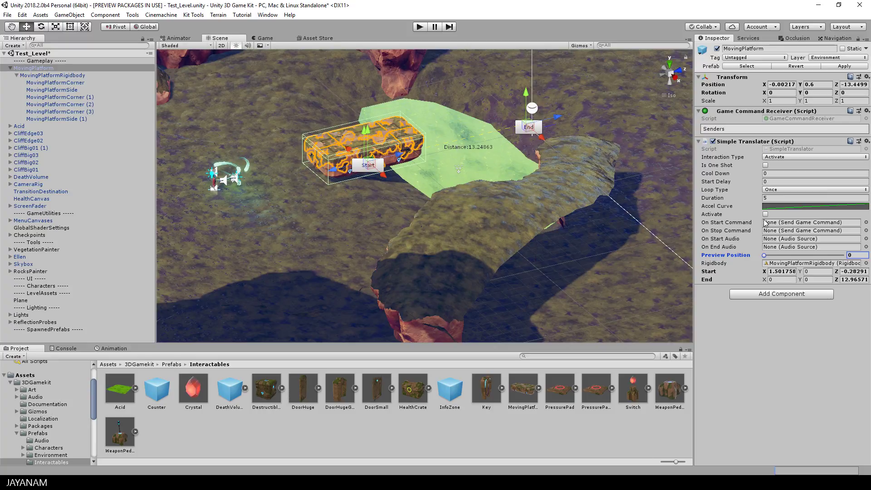
Set Simple Translator Loop Type to Ping Pong, tick Activate, and enter Play mode
{"action": "left_click", "coordinate": [788, 189]}
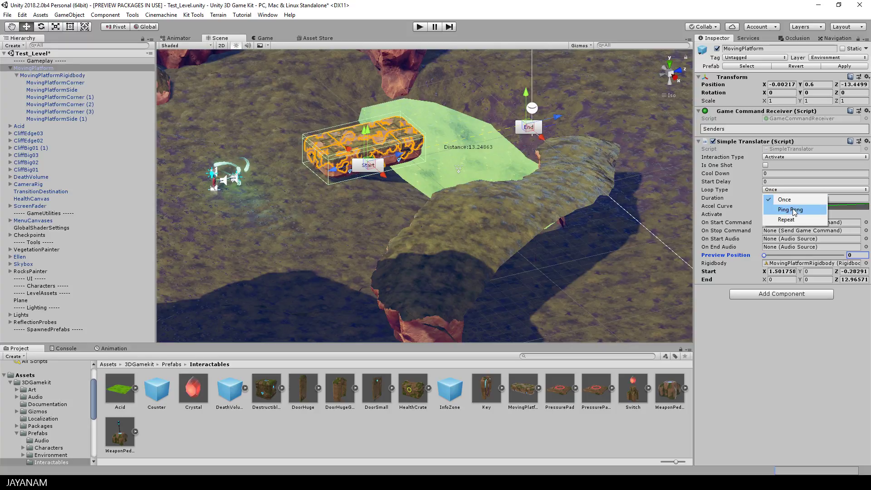
{"action": "left_click", "coordinate": [794, 210]}
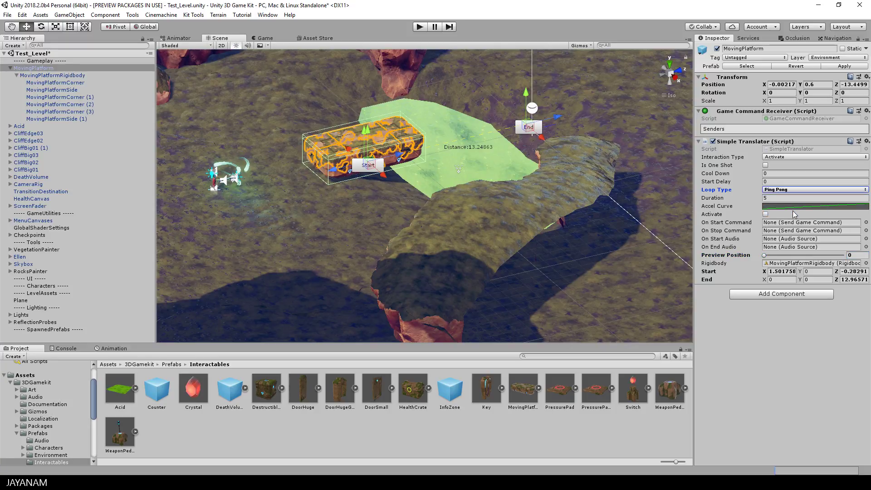
{"action": "left_click", "coordinate": [766, 214]}
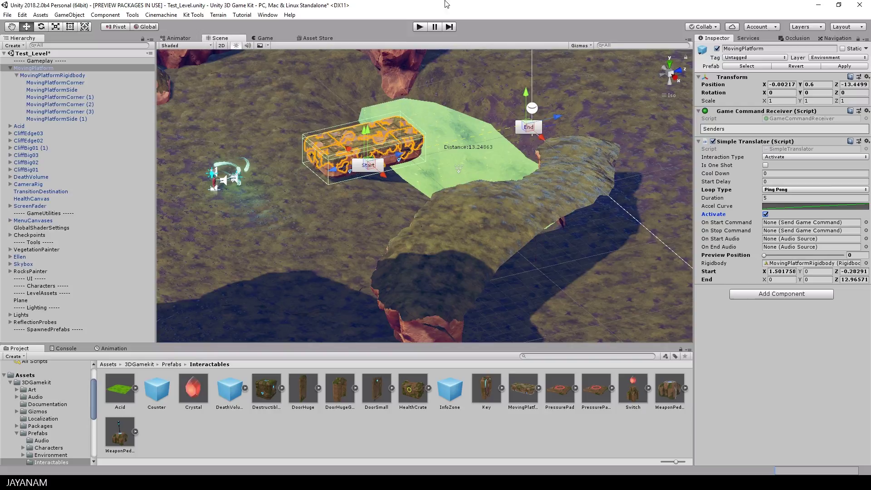
{"action": "left_click", "coordinate": [420, 27]}
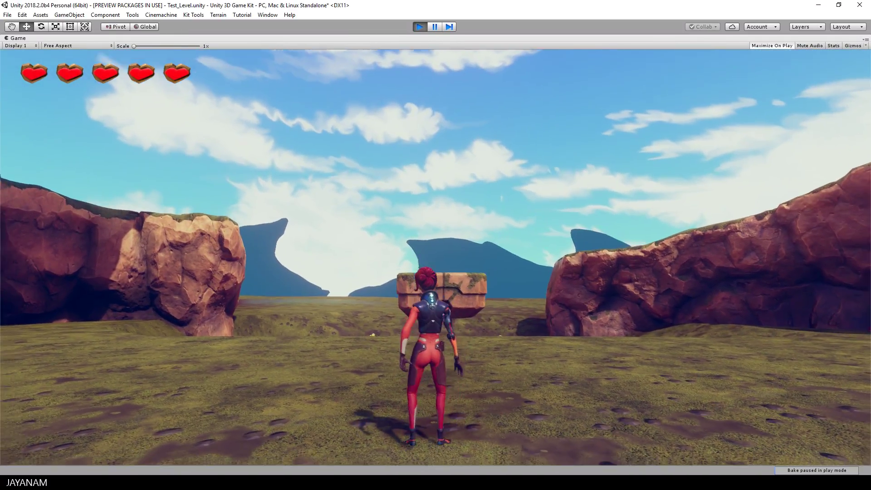
Run Ellen onto the moving platform, ride across the pool and jump off beyond it
{"action": "left_click_drag", "start_coordinate": [436, 273], "coordinate": [436, 171]}
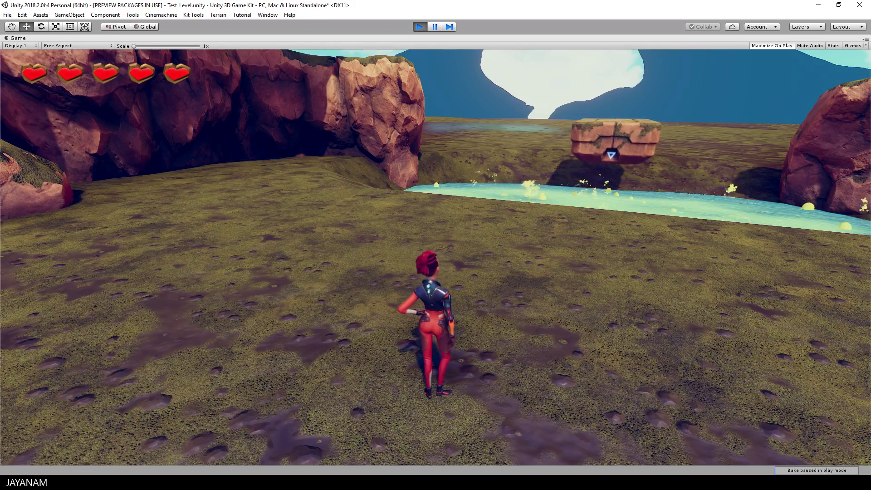
{"action": "key", "text": "w"}
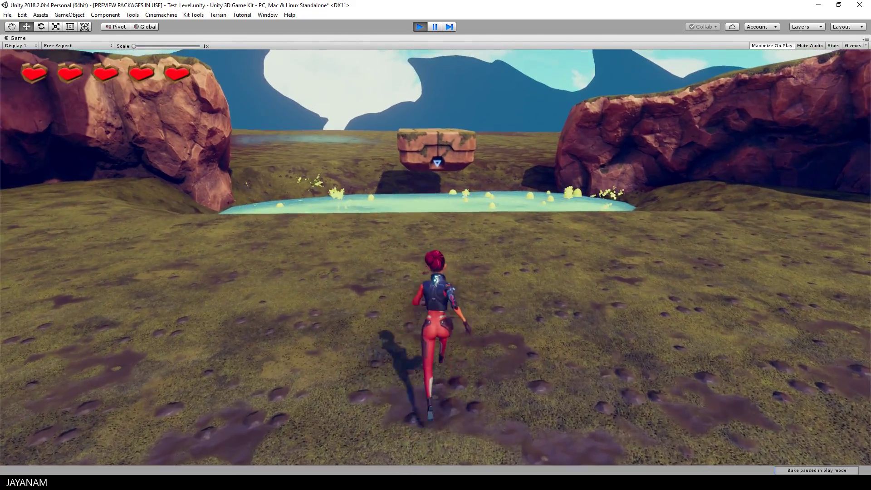
{"action": "key", "text": "space"}
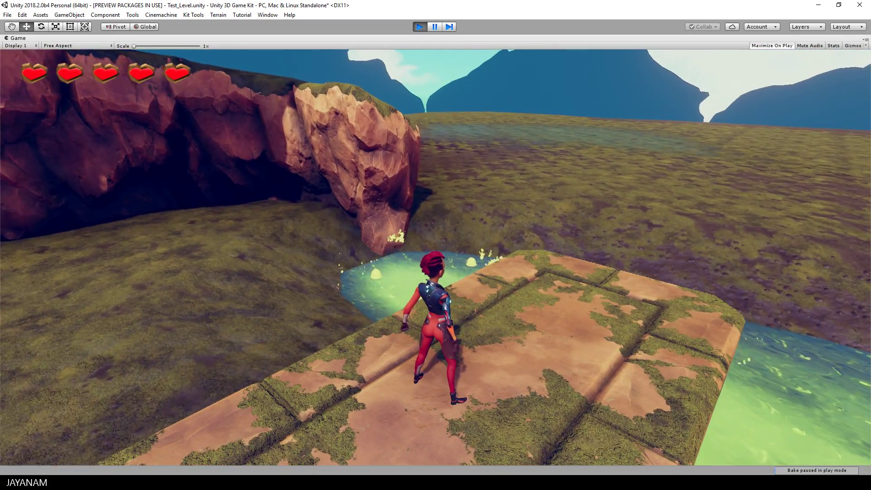
{"action": "key", "text": "w"}
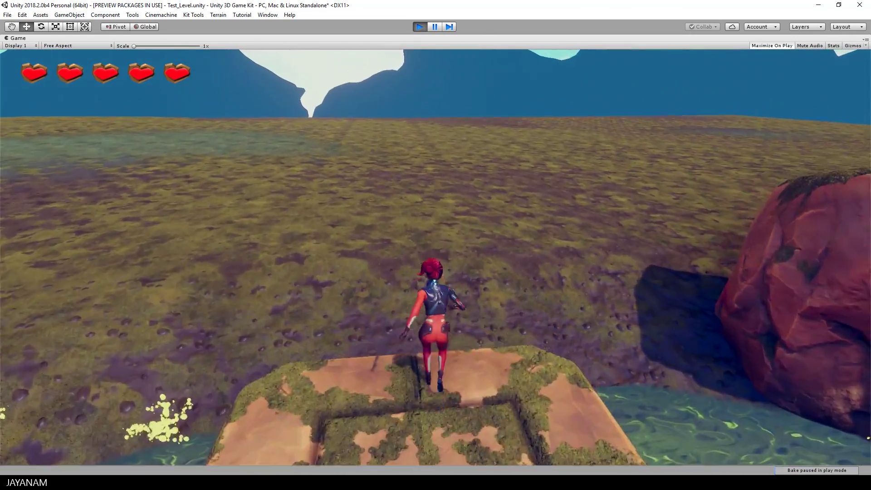
{"action": "key", "text": "space"}
{"action": "key", "text": "w"}
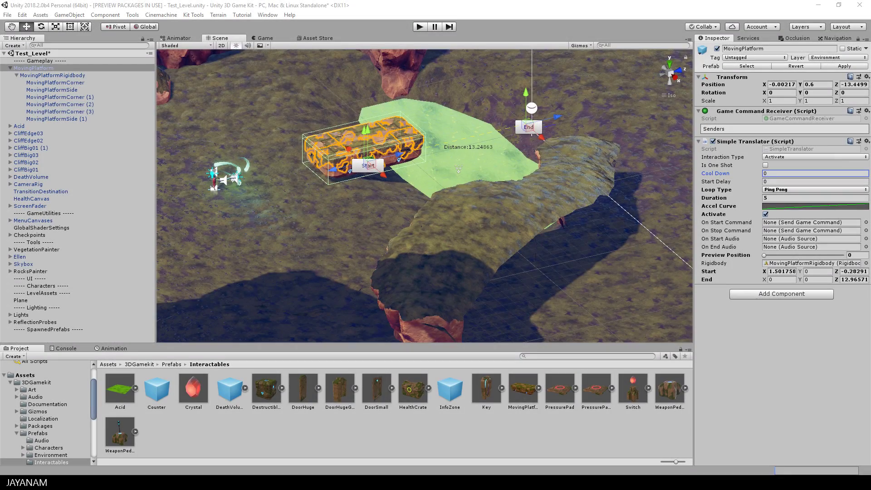
Set Duration to 1.5 with the ease-in Accel Curve preset and enter Play mode again
{"action": "left_click", "coordinate": [779, 198]}
{"action": "type", "text": "1.5"}
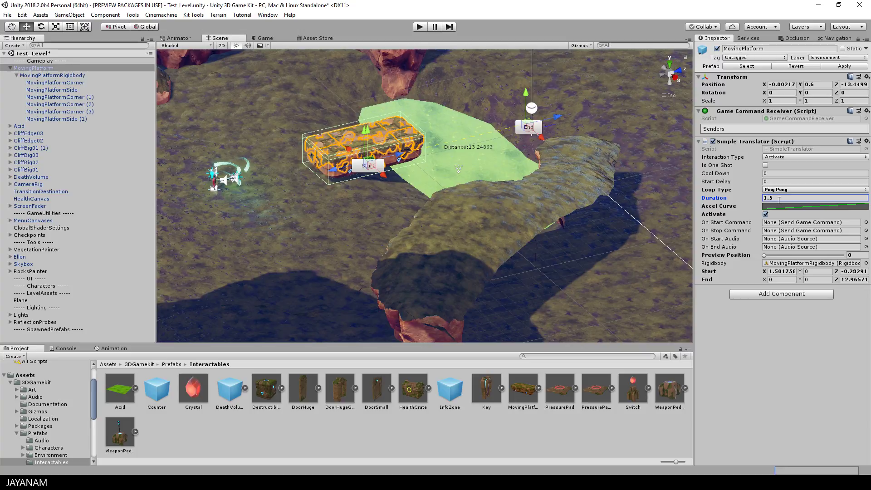
{"action": "left_click", "coordinate": [804, 206]}
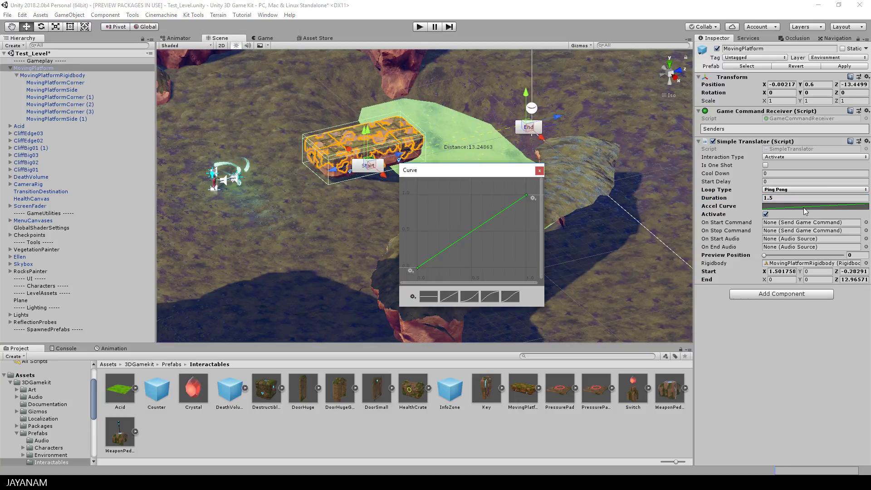
{"action": "left_click", "coordinate": [470, 297]}
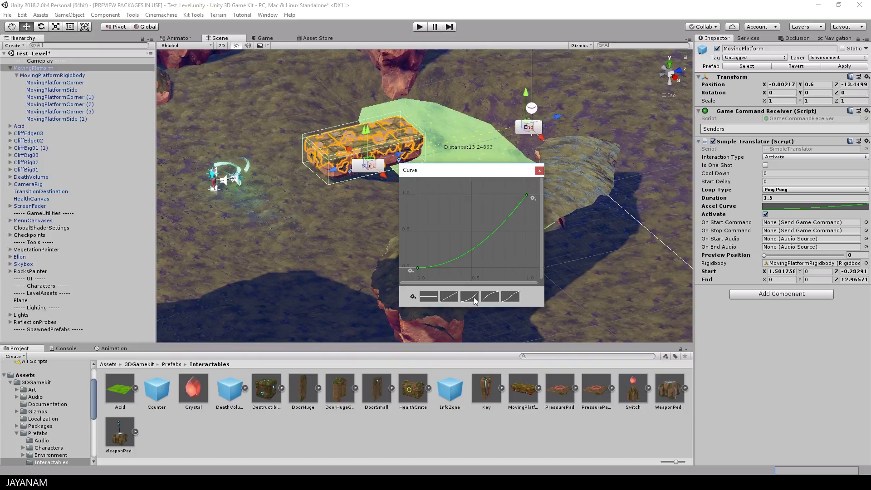
{"action": "left_click", "coordinate": [540, 171]}
{"action": "left_click", "coordinate": [420, 27]}
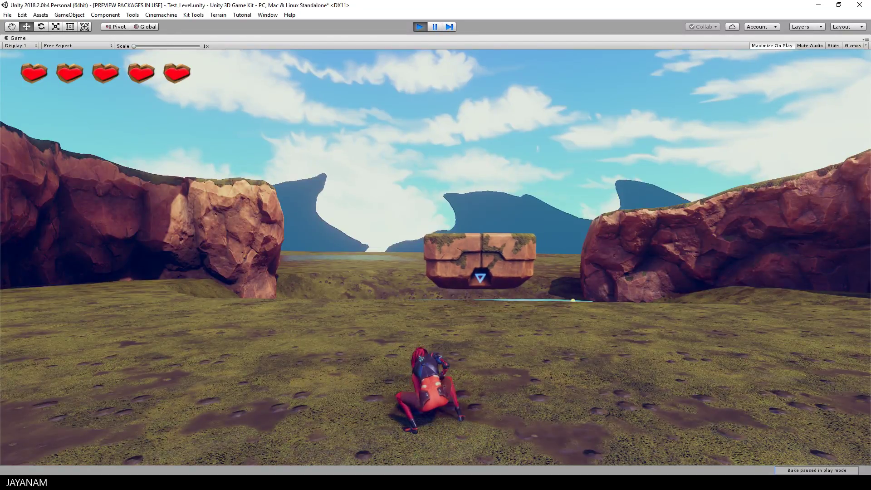
{"action": "key", "text": "w"}
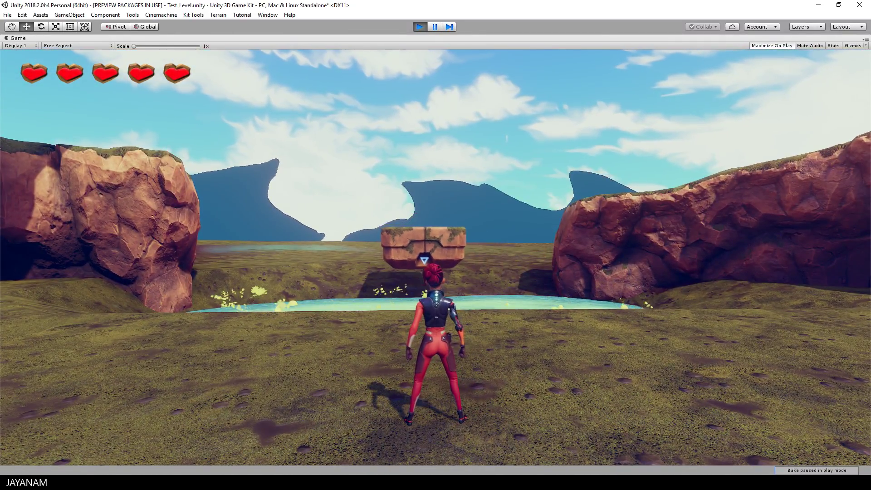
{"action": "key", "text": "s"}
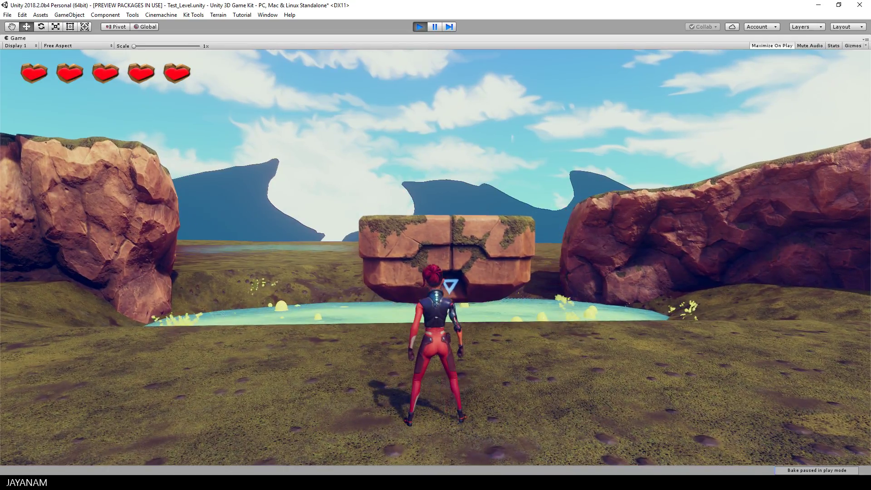
{"action": "key", "text": "w"}
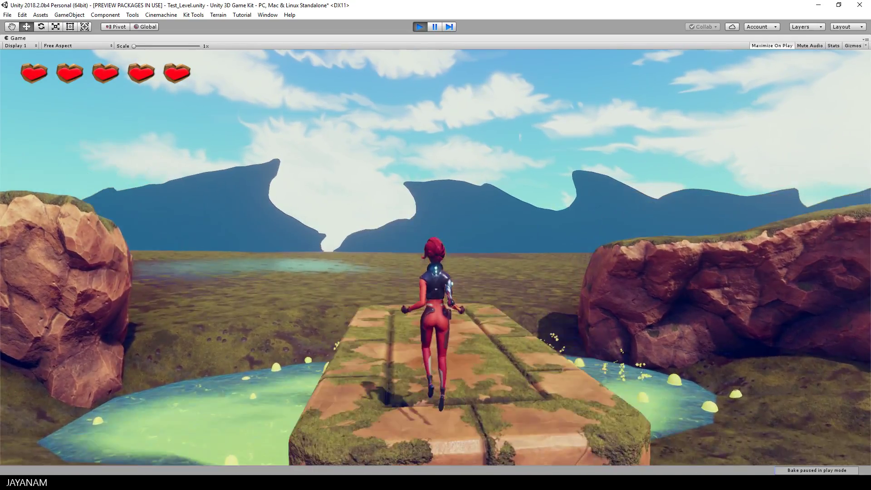
{"action": "key", "text": "space"}
{"action": "key", "text": "w"}
{"action": "key", "text": "space"}
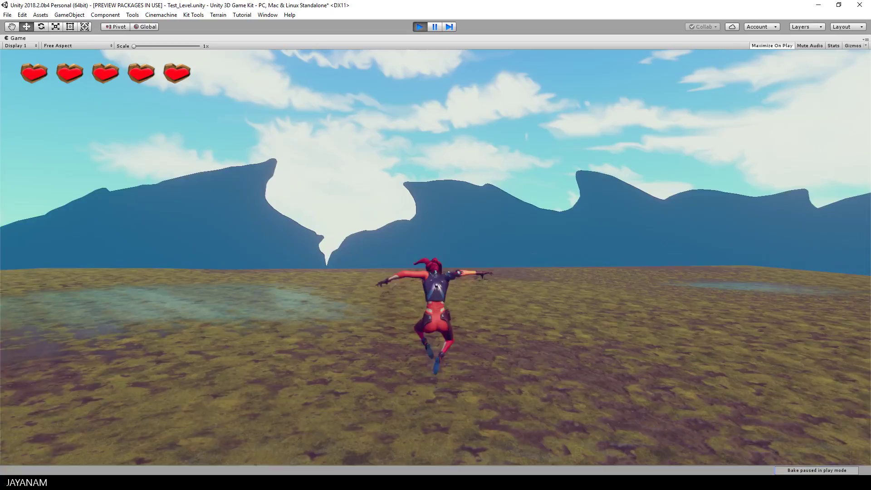
{"action": "key", "text": "s"}
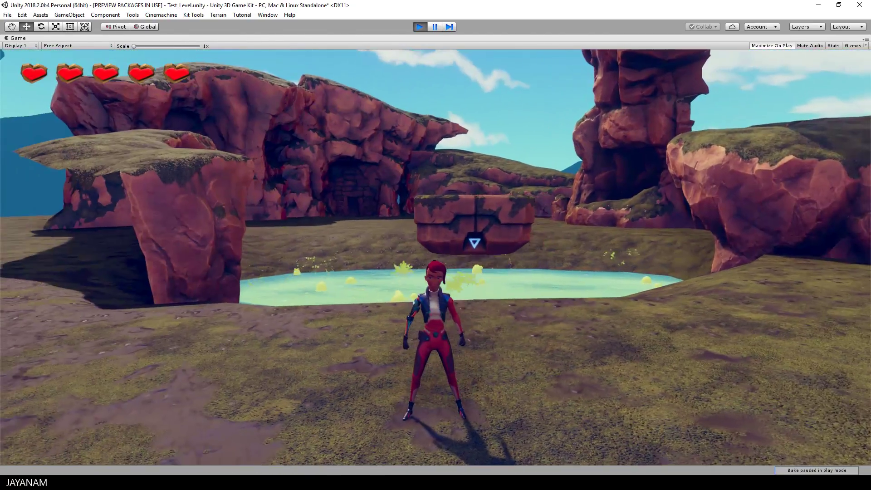
{"action": "key", "text": "w"}
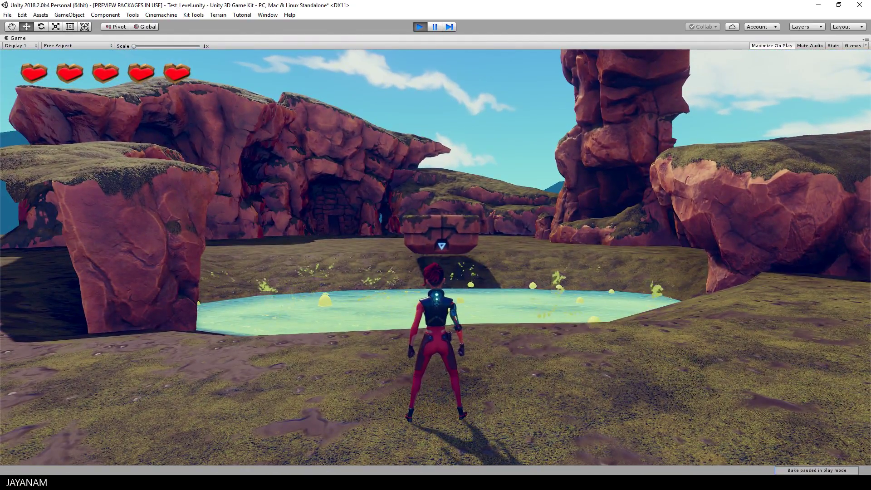
{"action": "key", "text": "w"}
{"action": "key", "text": "space"}
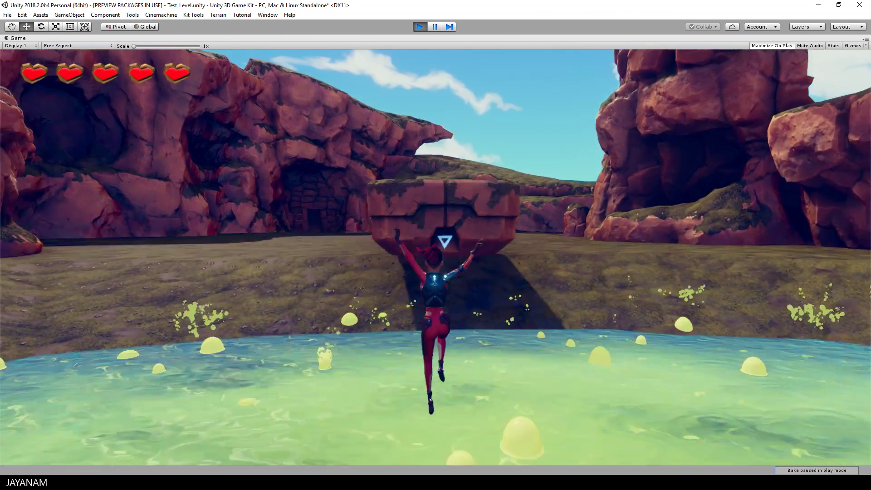